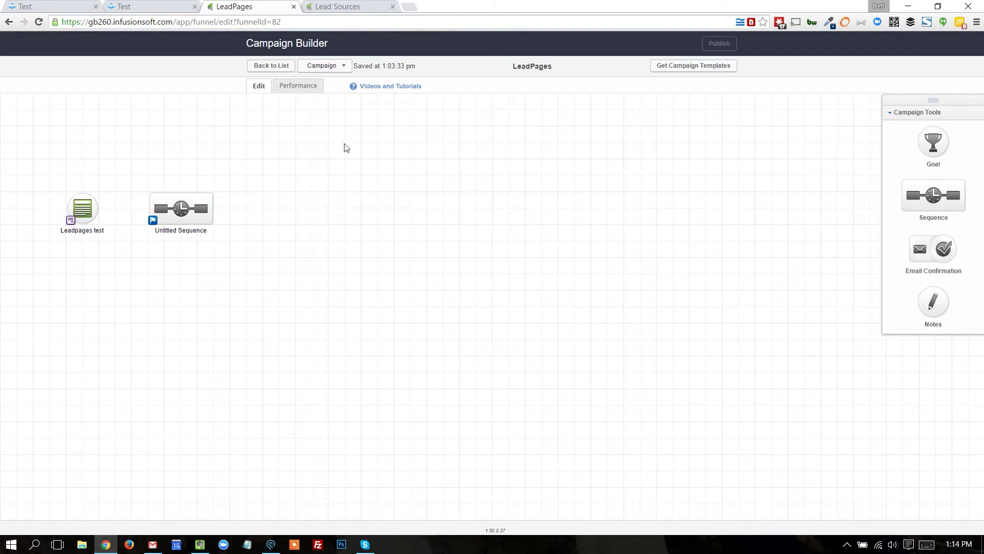
- Open the Leadpages test web form in the campaign and delete its hidden LeadSourceId field
left_click_drag(28, 165, 118, 299)
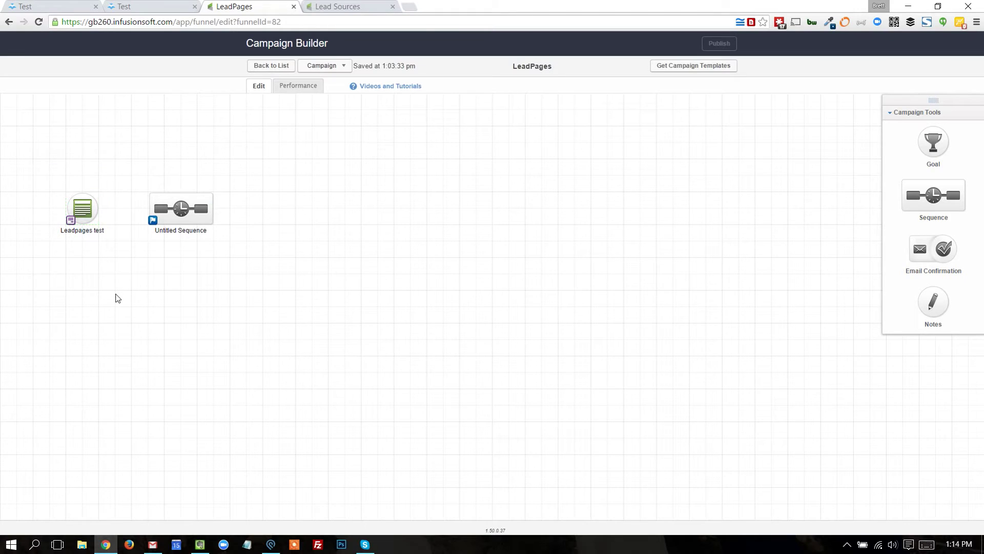
double_click(87, 212)
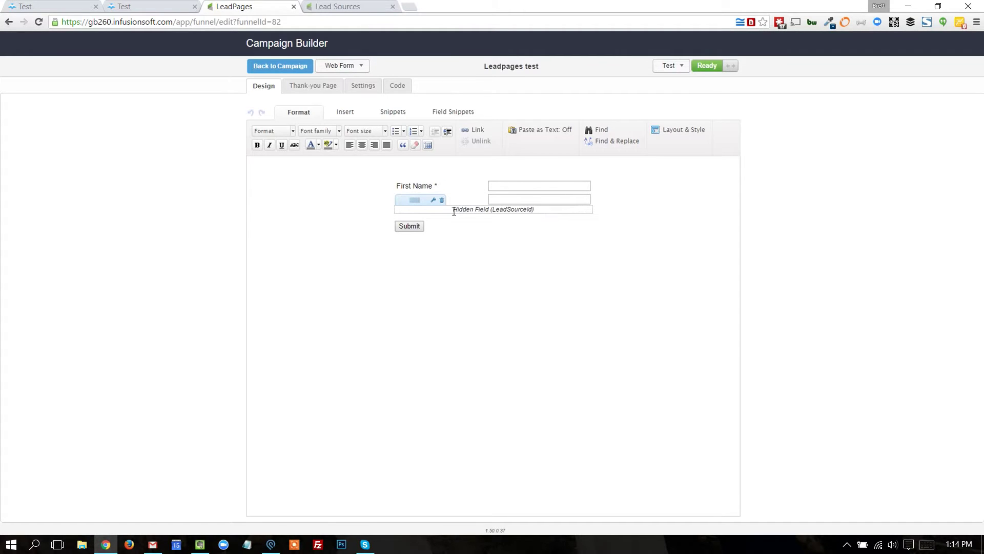
left_click(442, 200)
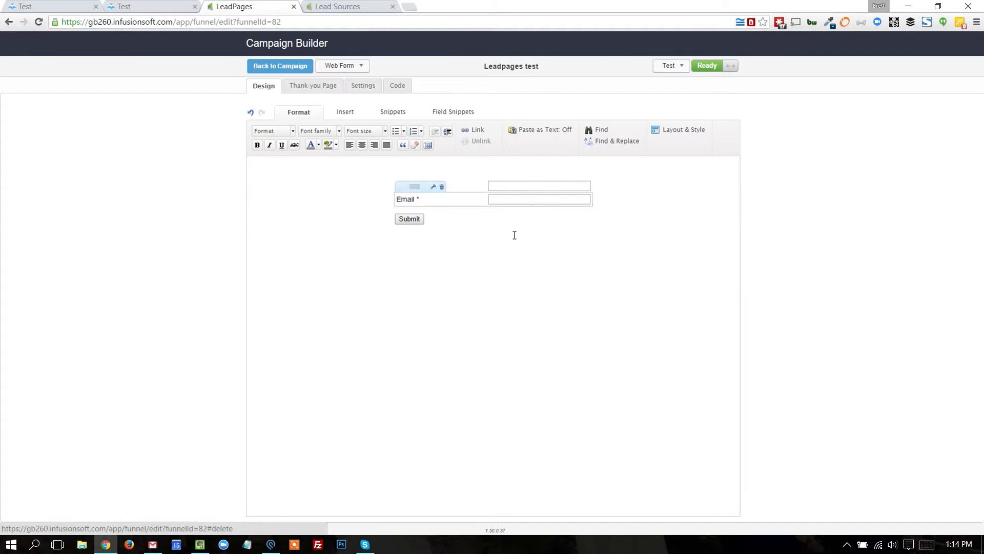
- Add a hidden field above the form's Submit button, map it to Lead Source, and save it
left_click(447, 114)
left_click_drag(543, 136, 548, 217)
left_click(463, 123)
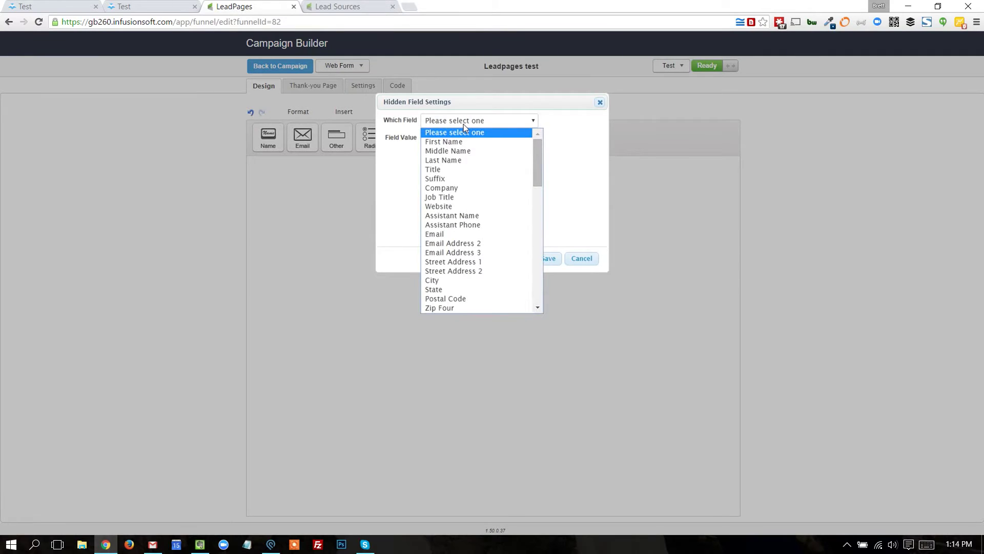
type("lead")
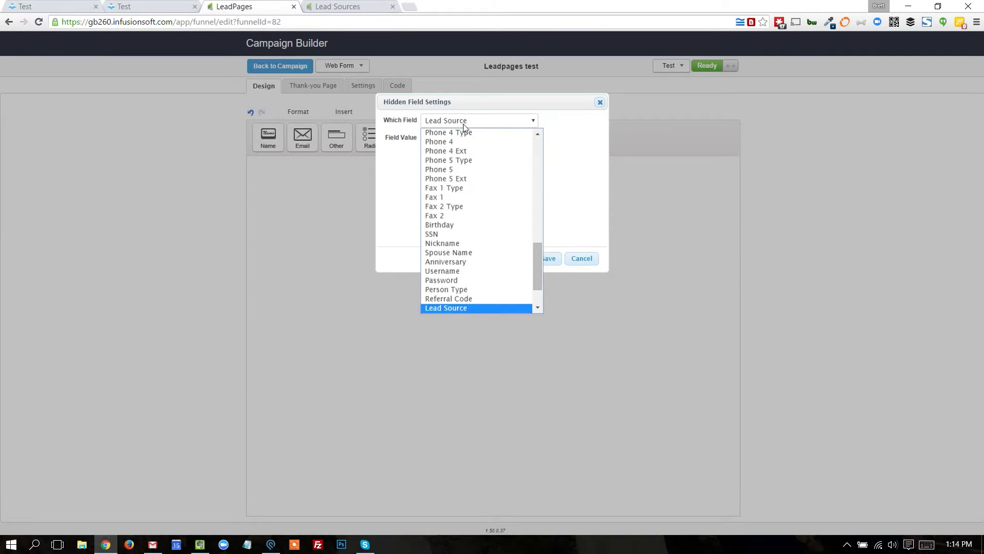
key("Return")
left_click(551, 259)
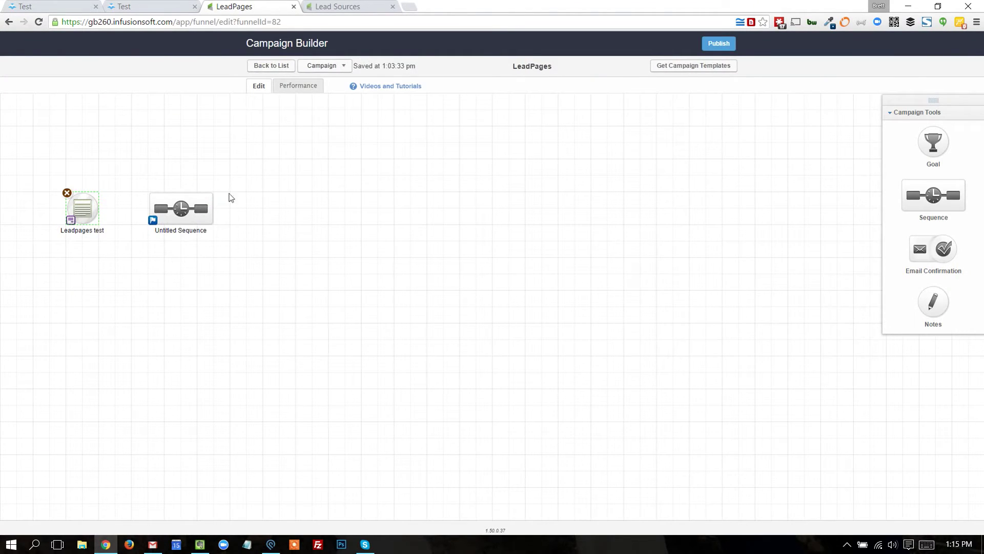
- Publish the LeadPages campaign and return to its editing view
left_click(727, 45)
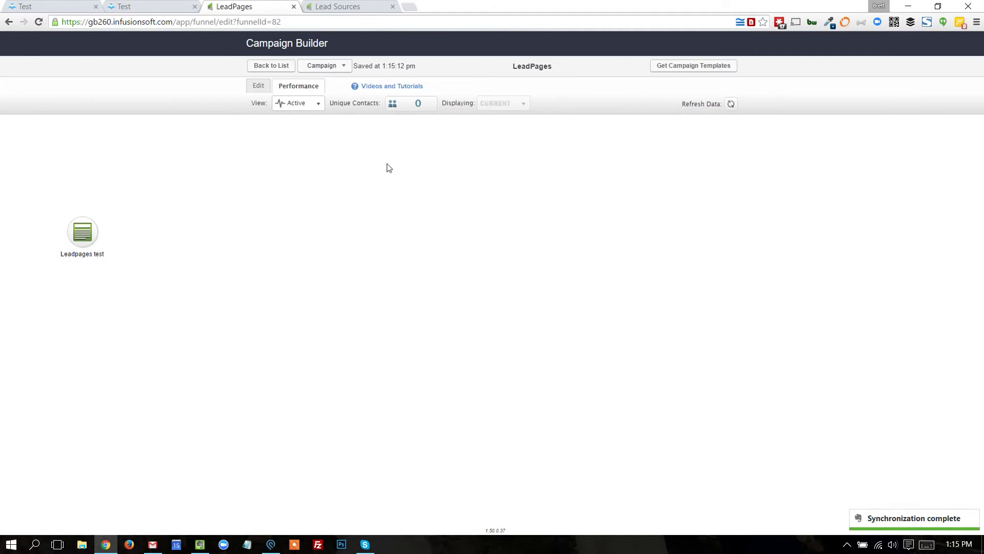
left_click(264, 90)
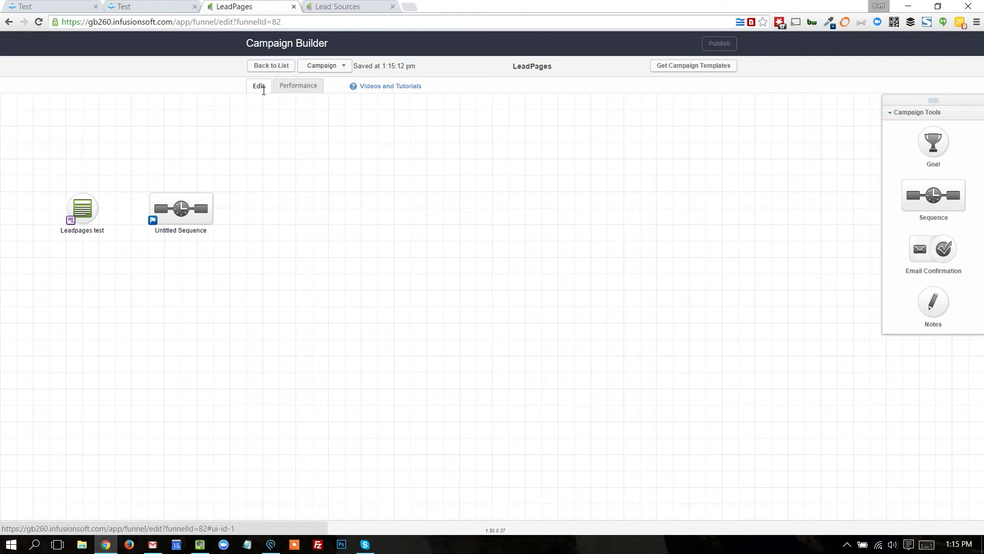
- Review the Infusionsoft list of lead sources, including their IDs, names and categories
left_click(333, 6)
mouse_move(266, 51)
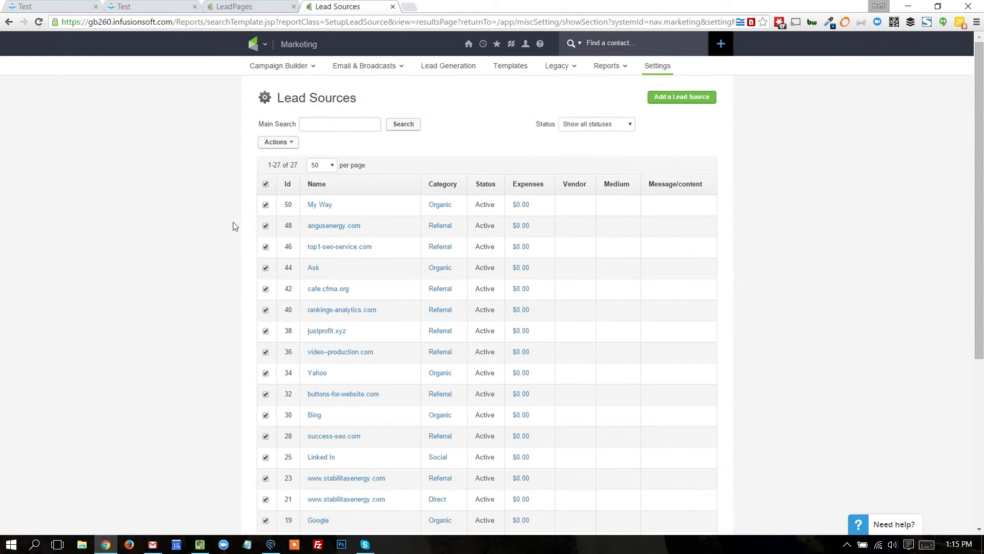
left_click_drag(277, 103, 377, 96)
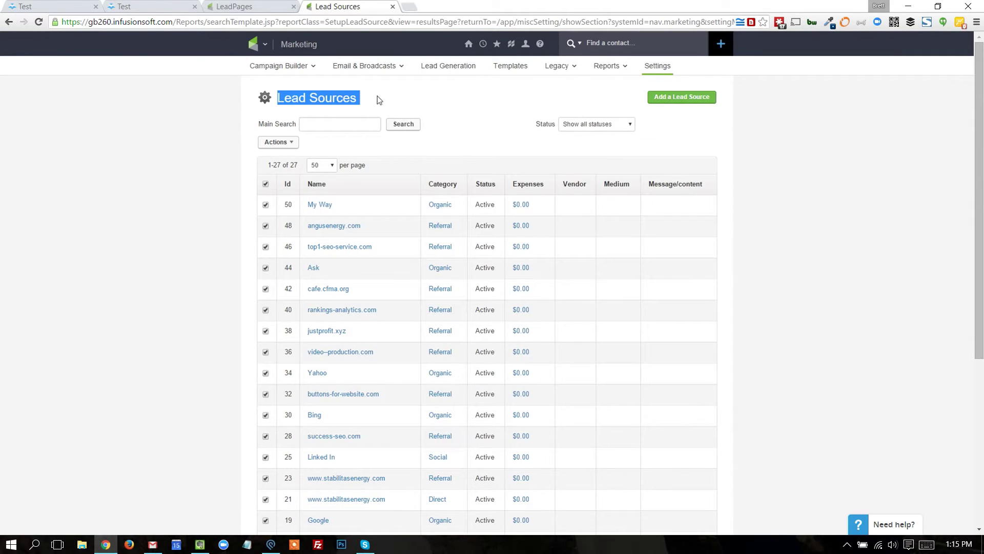
left_click(377, 96)
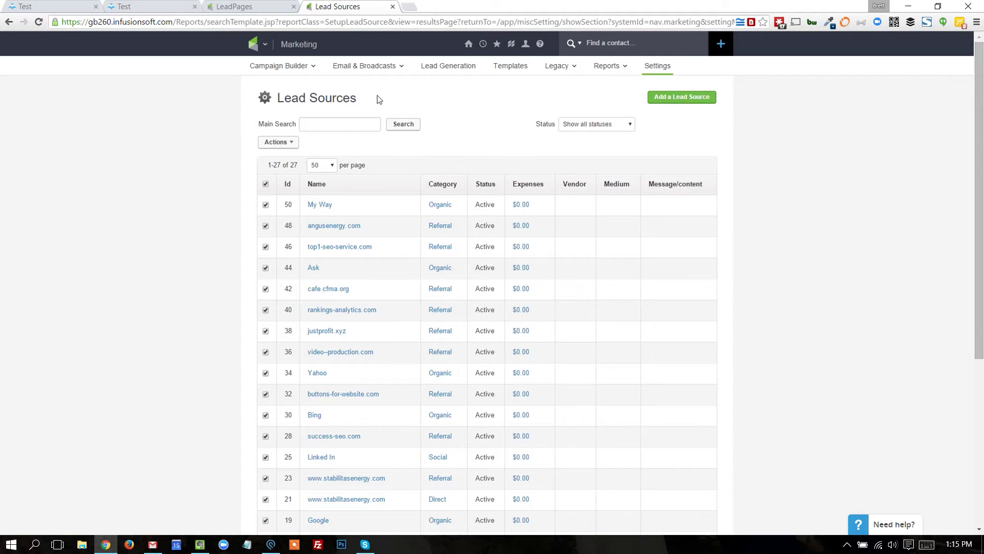
scroll(202, 293, "down", 5)
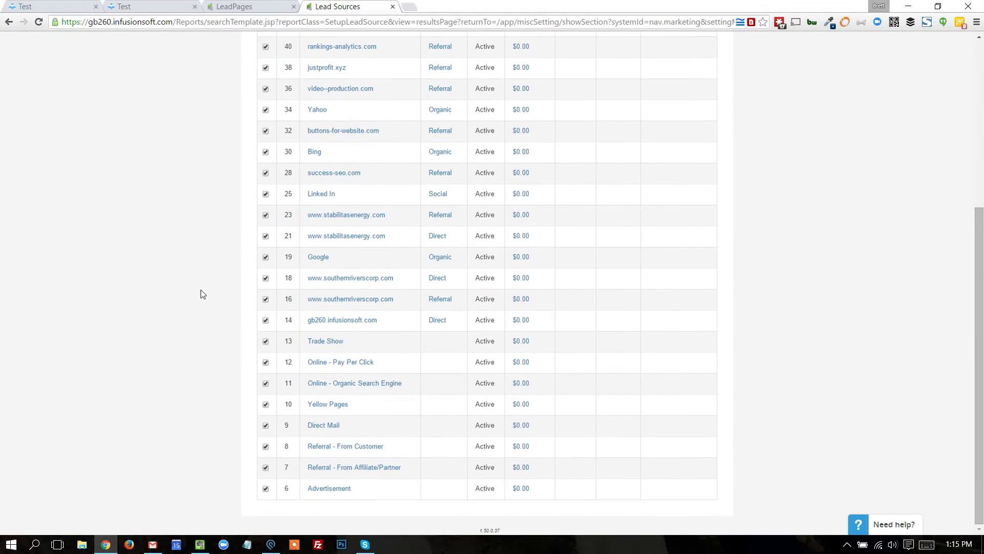
scroll(203, 294, "up", 5)
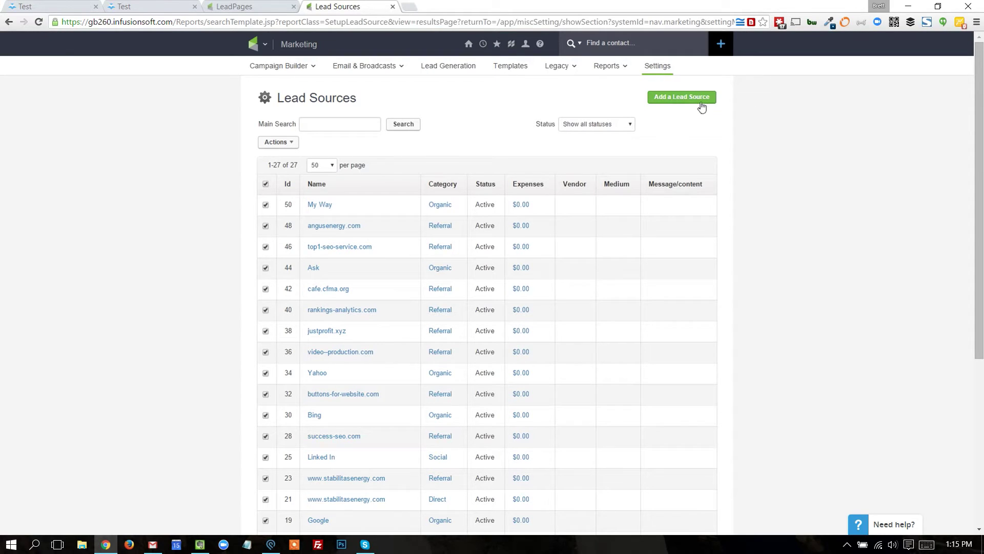
scroll(698, 103, "down", 3)
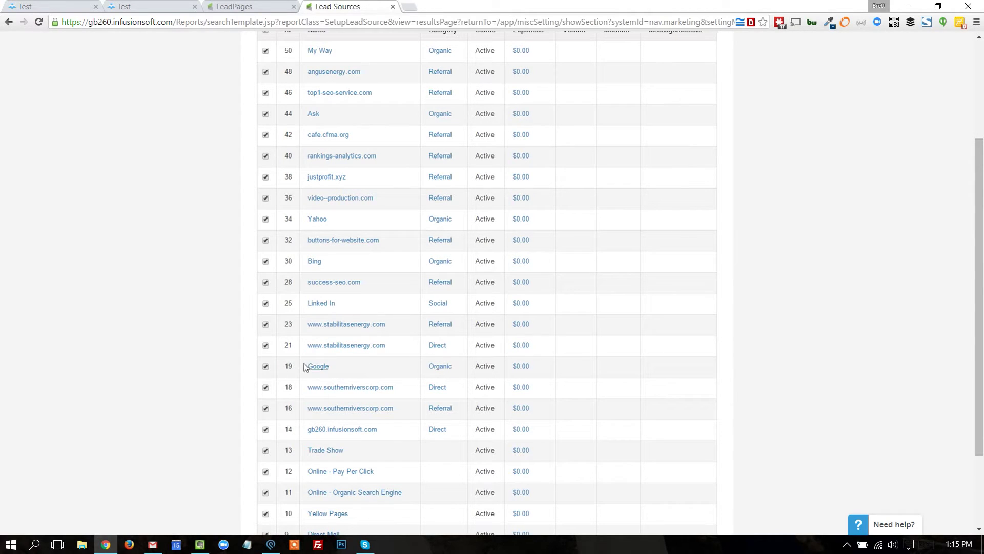
scroll(367, 351, "up", 3)
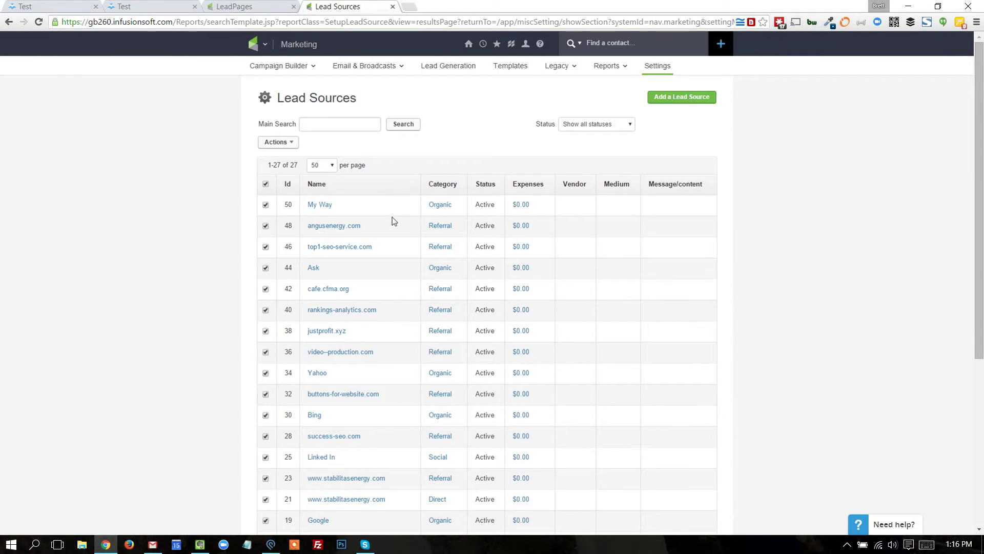
scroll(392, 216, "down", 1)
scroll(392, 217, "up", 1)
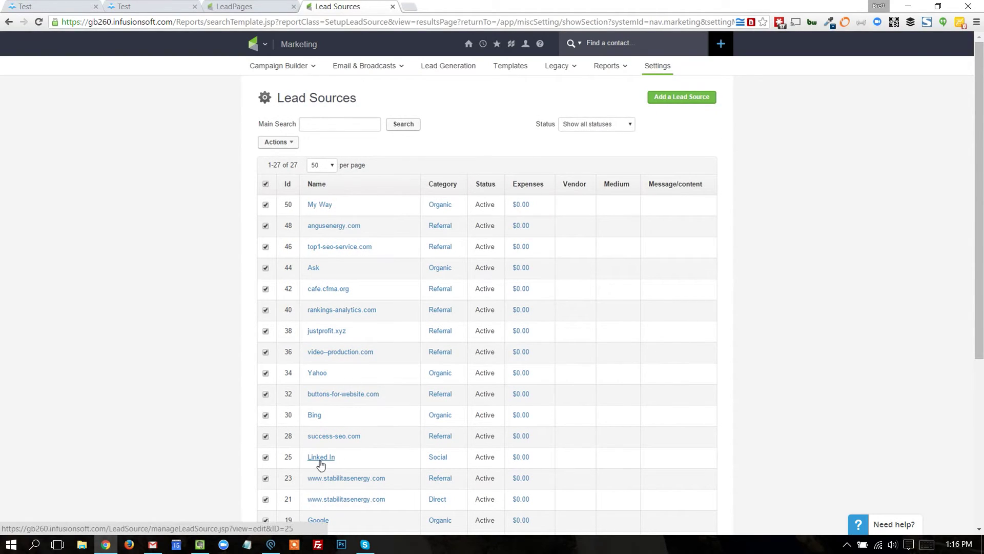
scroll(370, 448, "down", 2)
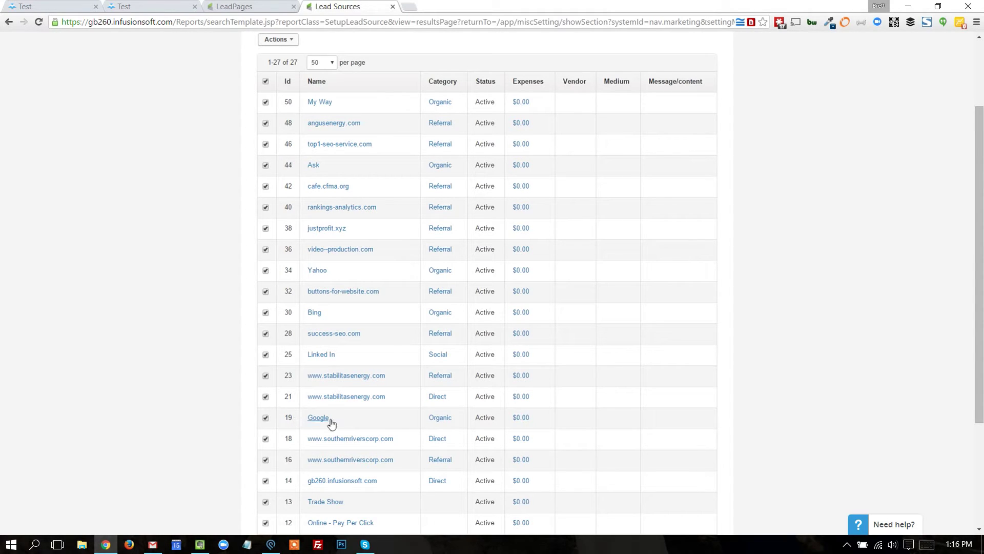
scroll(405, 355, "up", 2)
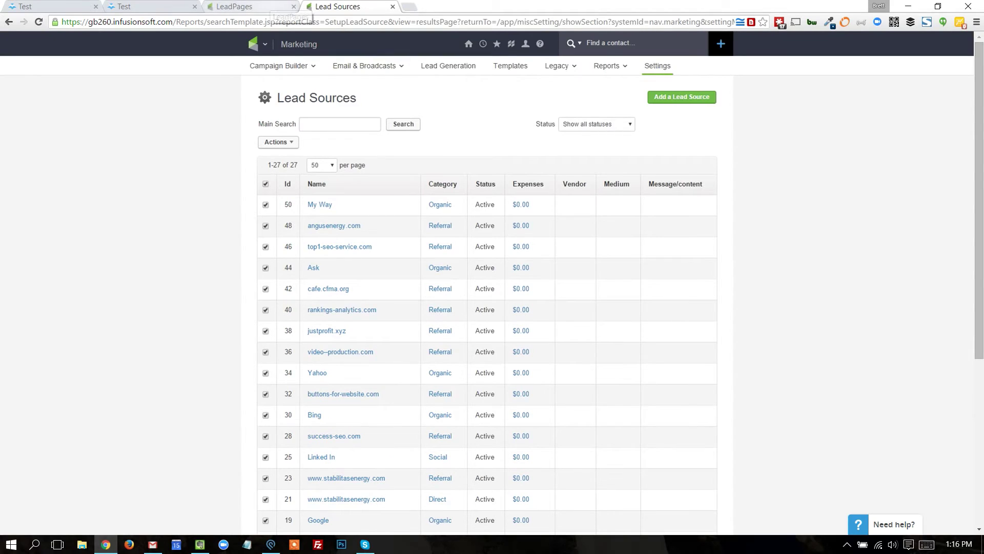
- Switch to the Test page in the LeadPages editor and dismiss its publishing options
left_click(267, 7)
key("ctrl+shift+Tab")
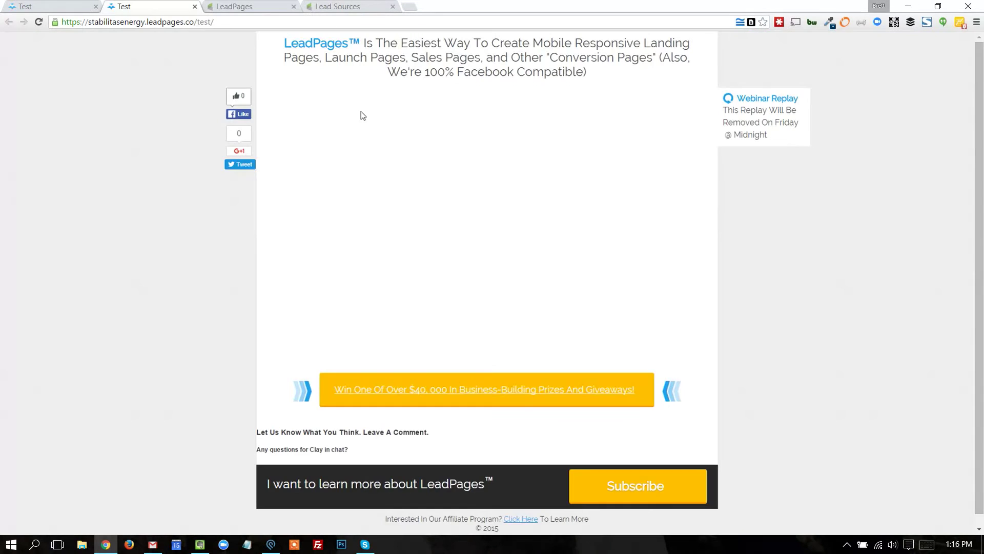
key("ctrl+shift+Tab")
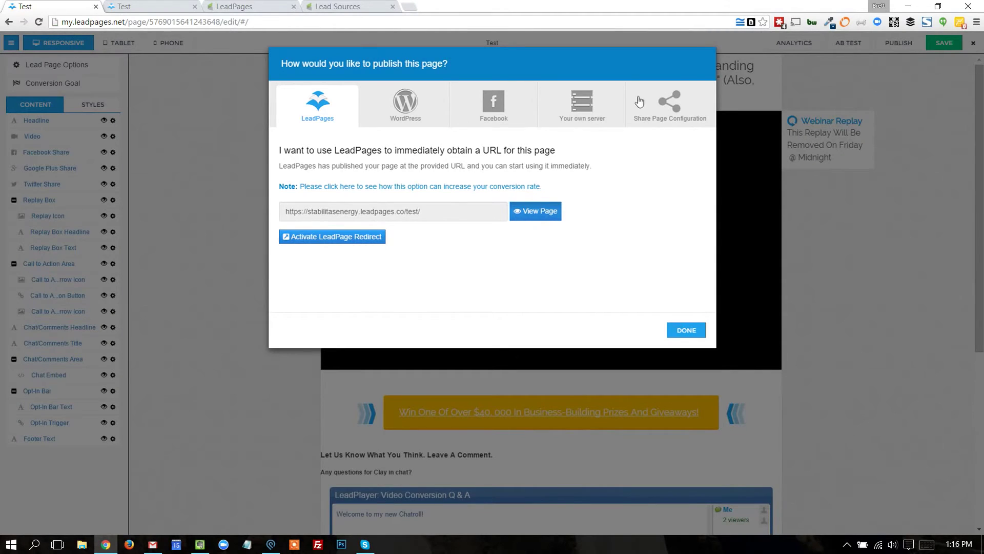
left_click(693, 333)
scroll(274, 333, "down", 1)
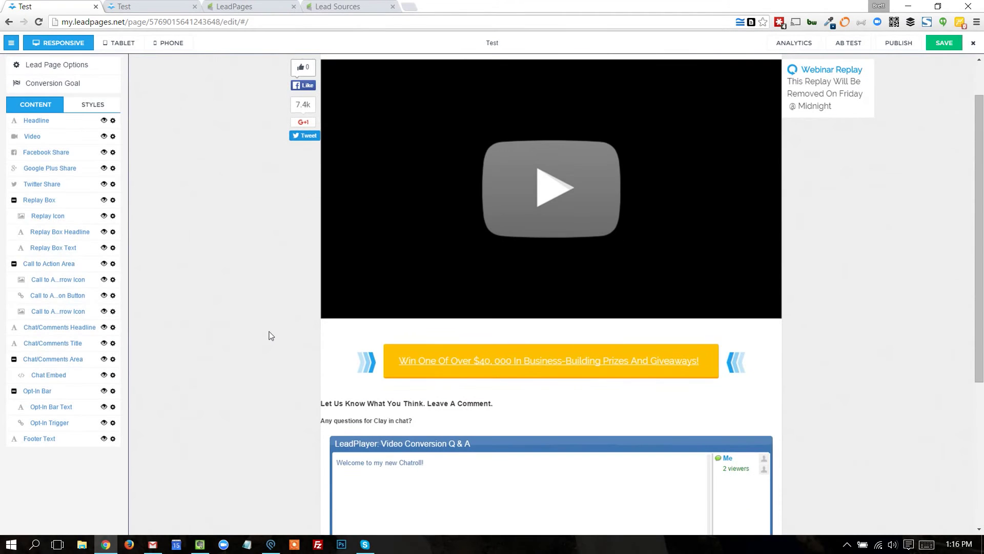
- Set the yellow call-to-action button to show an opt-in form, and open that form for editing
left_click(535, 357)
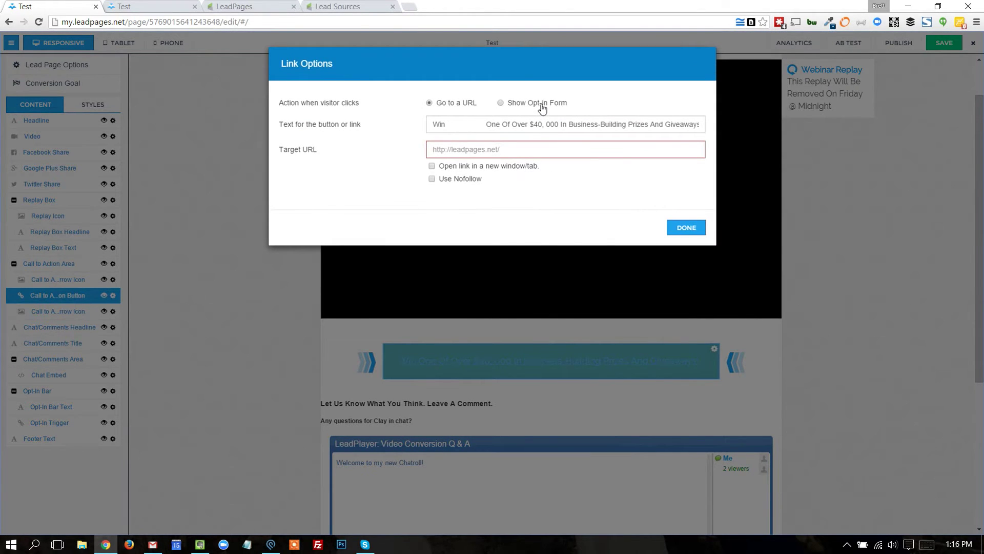
left_click(543, 105)
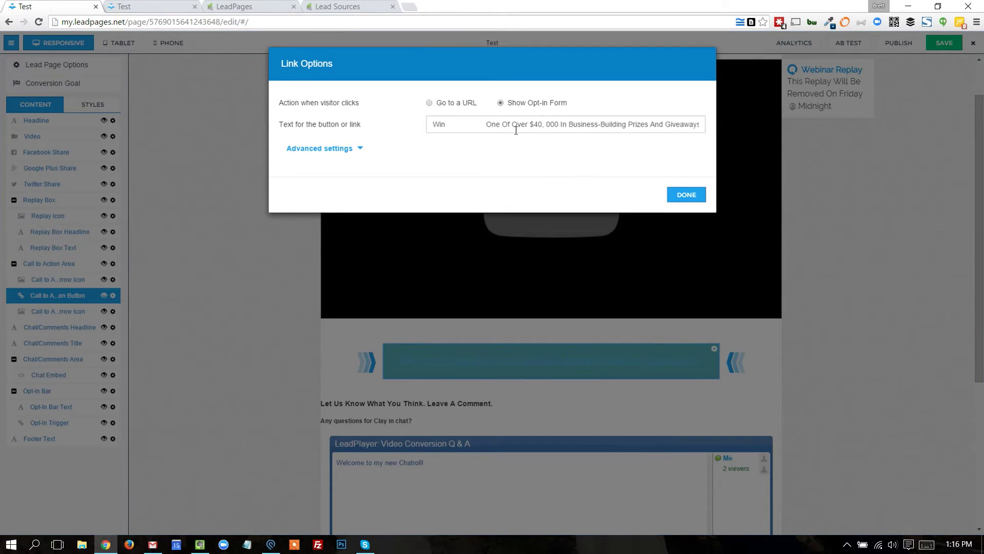
left_click(330, 151)
left_click(667, 204)
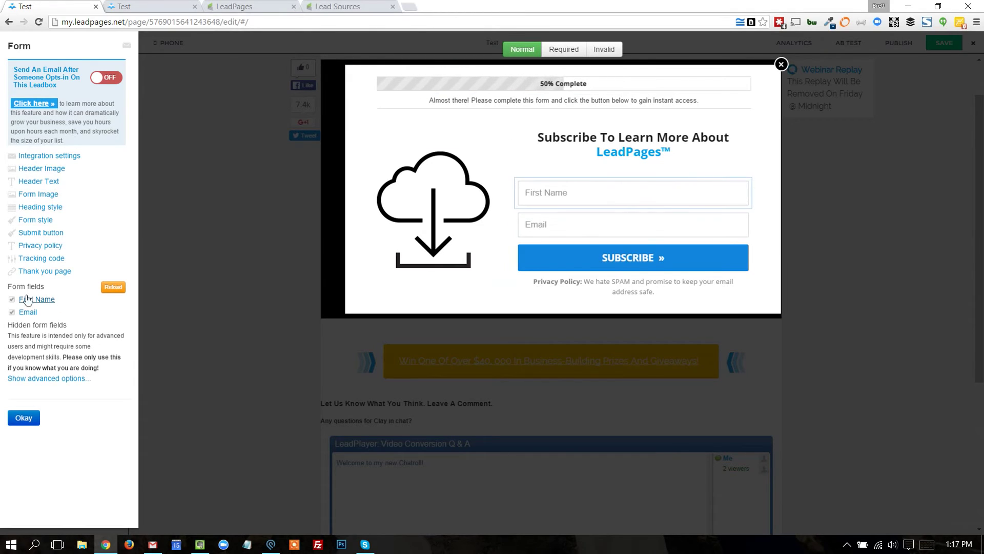
- Set the hidden form field inf_field_LeadSourceId to pre-populate from the URL variable "ls"
left_click_drag(27, 299, 59, 288)
left_click(51, 293)
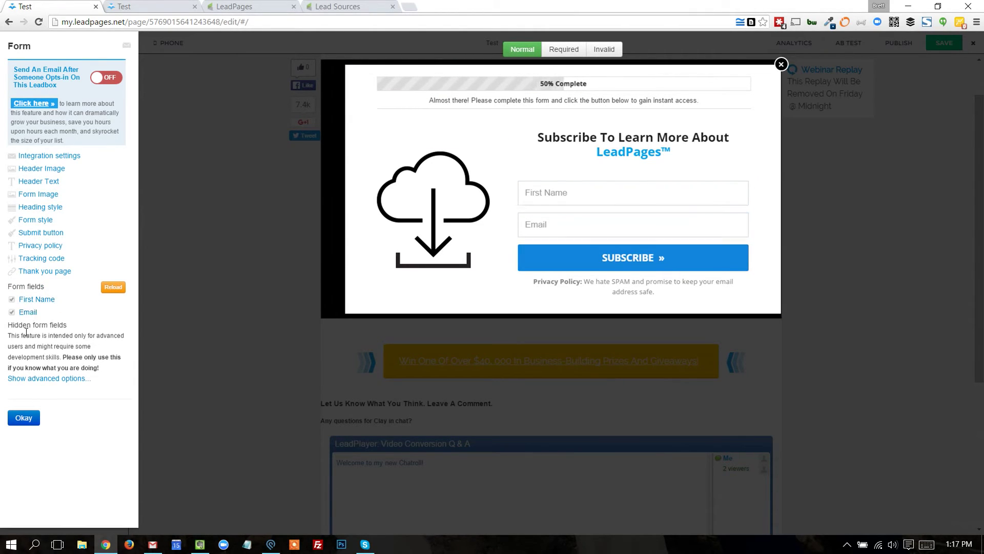
left_click(37, 380)
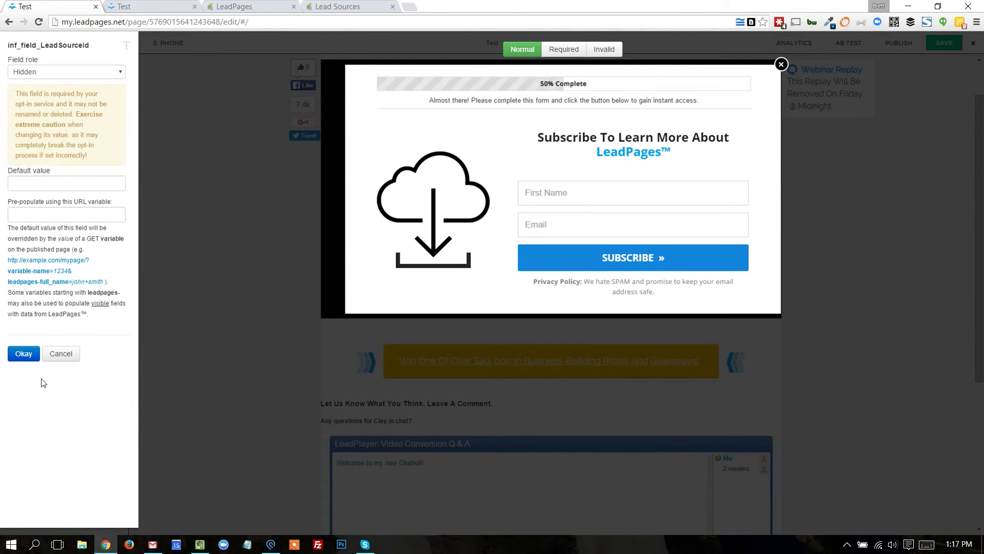
left_click_drag(8, 171, 56, 170)
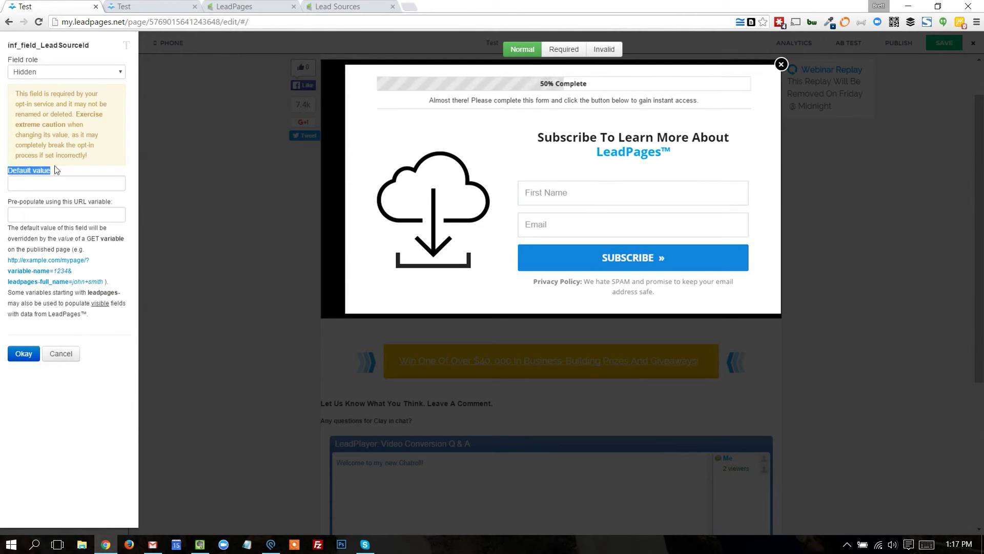
left_click(56, 170)
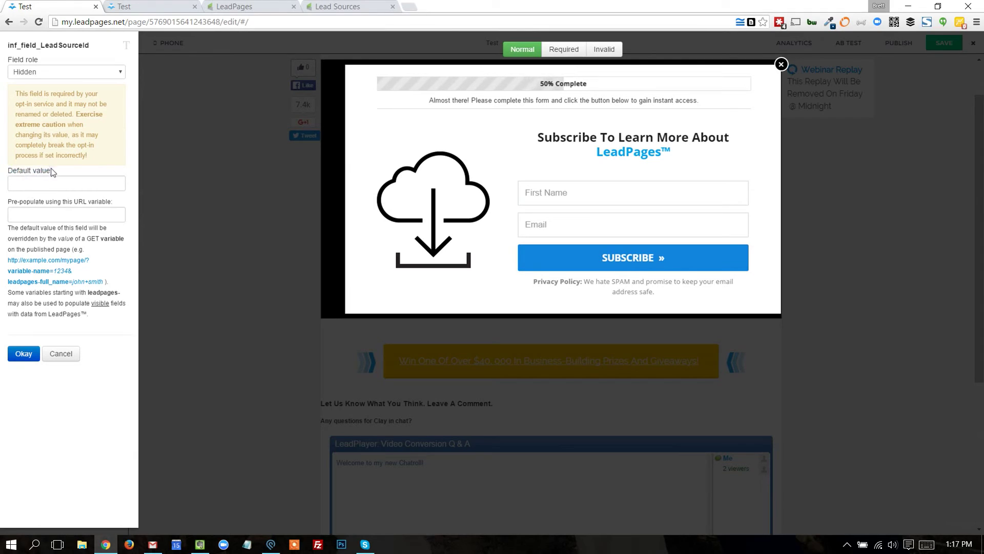
left_click(57, 216)
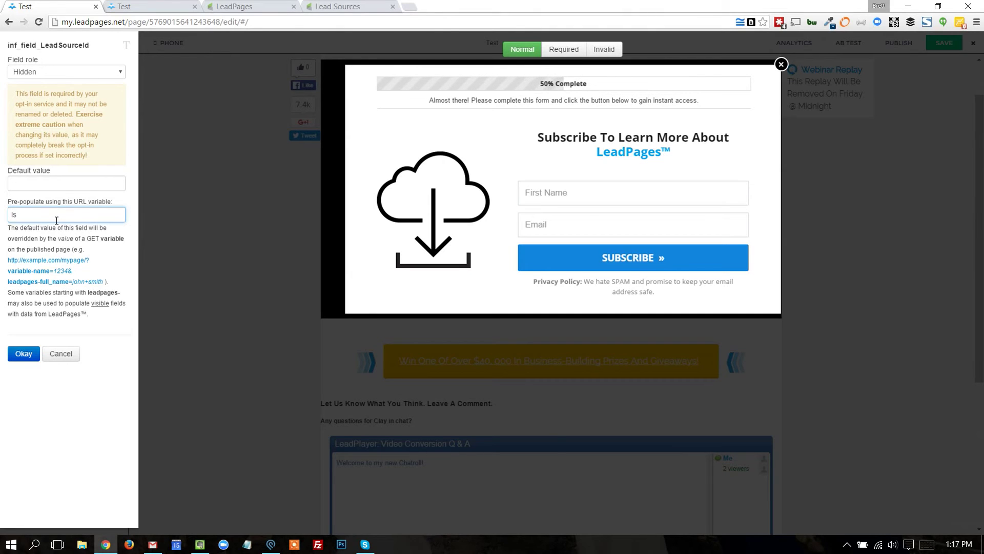
left_click(23, 354)
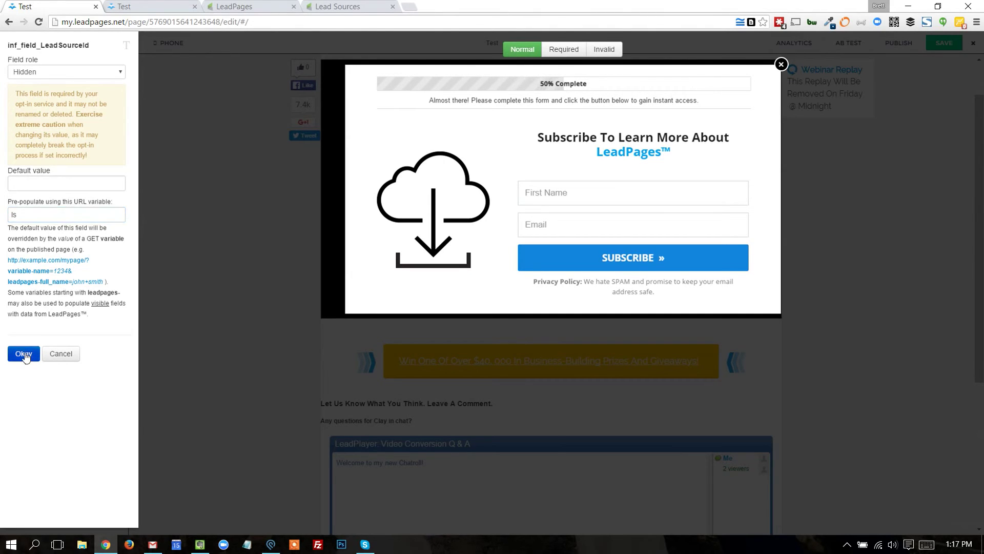
- Accept the opt-in form and link settings, and save the Test page
left_click(23, 414)
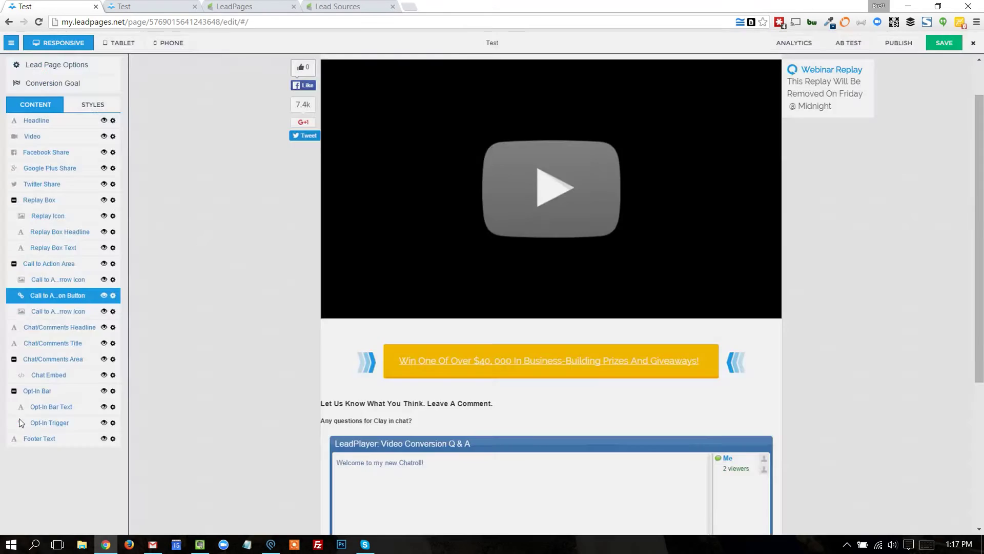
left_click(685, 194)
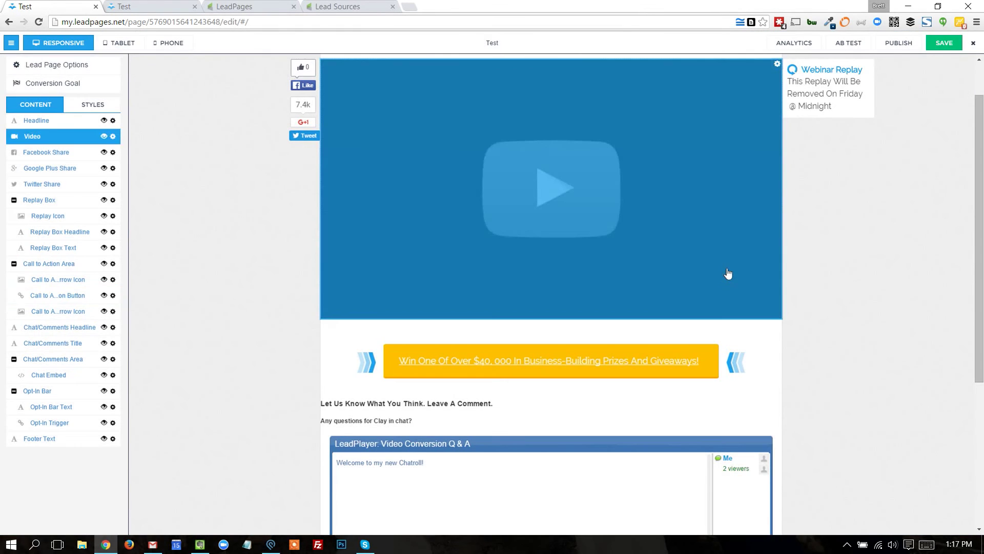
left_click(945, 43)
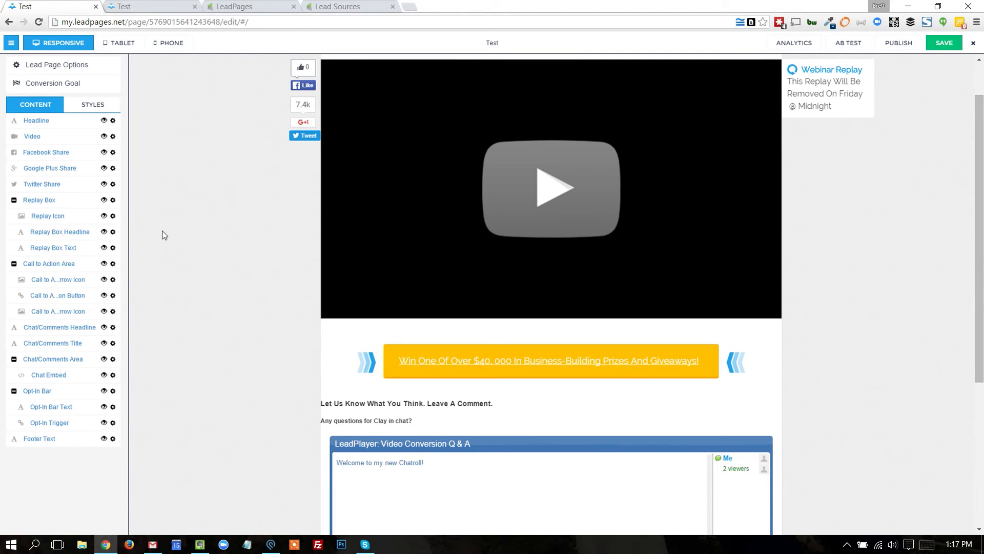
- Switch to the published Test page and append the query parameter "?ls=" to its URL
left_click(154, 7)
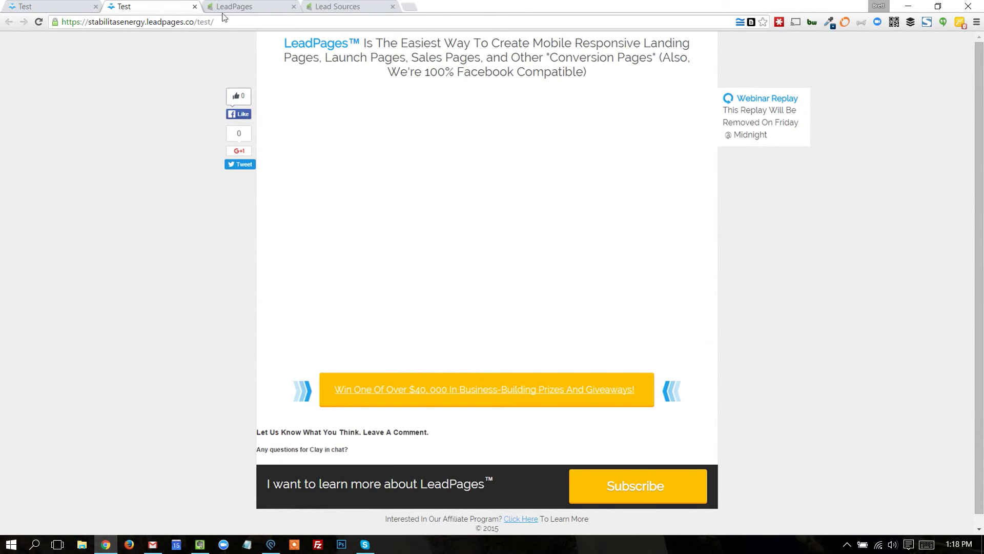
left_click_drag(213, 22, 63, 22)
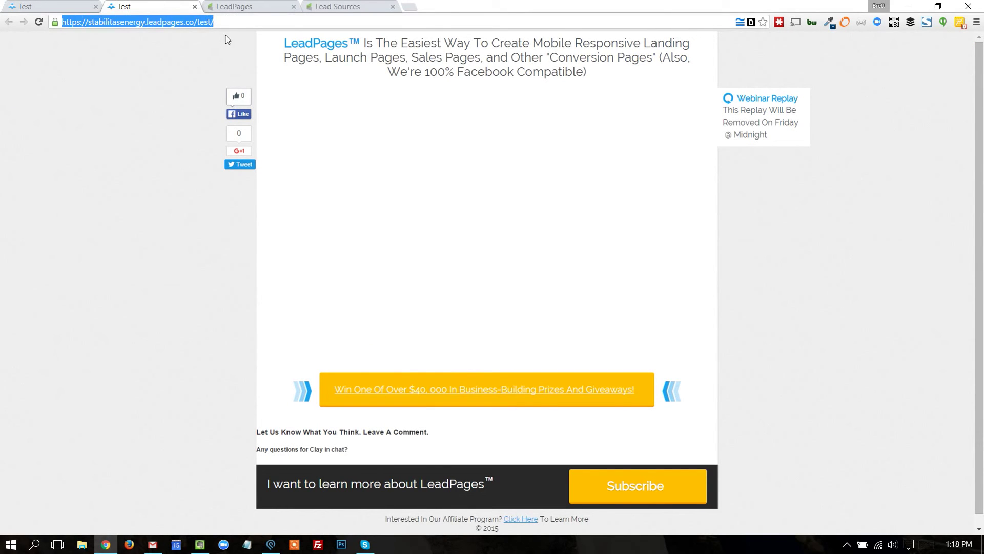
left_click(235, 30)
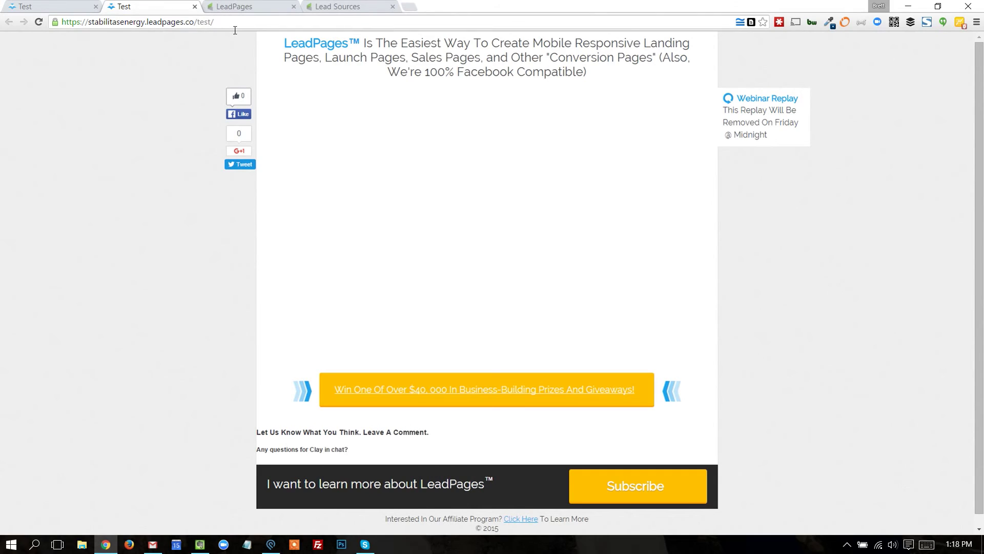
type("?")
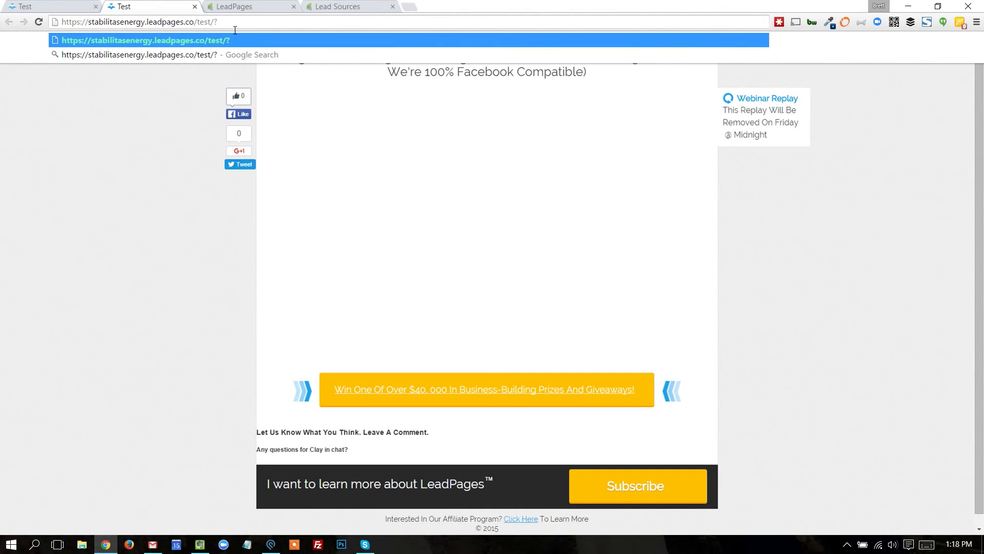
type("ls")
type("=")
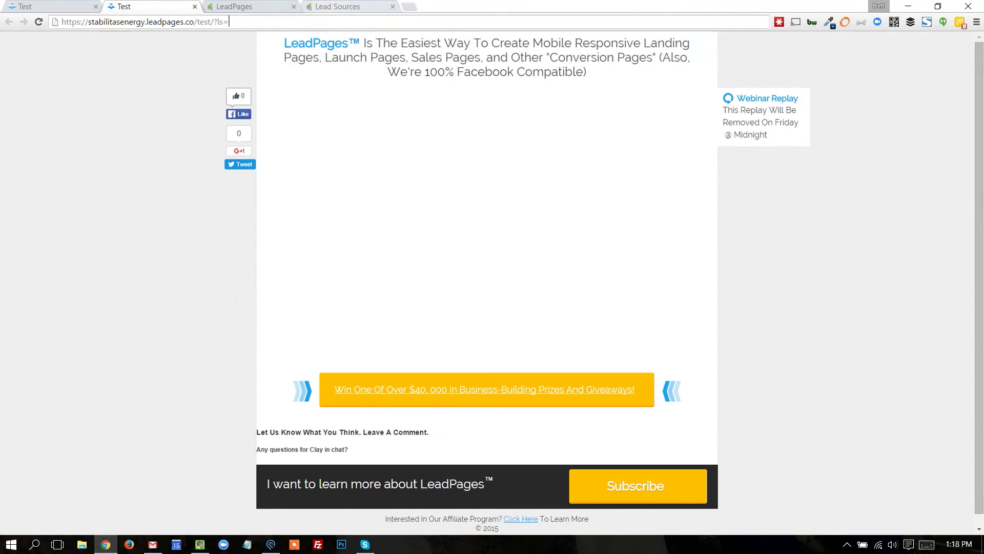
- Copy the ID of the Google organic lead source from the Infusionsoft Lead Sources list
left_click(337, 6)
scroll(359, 359, "down", 2)
scroll(370, 458, "down", 1)
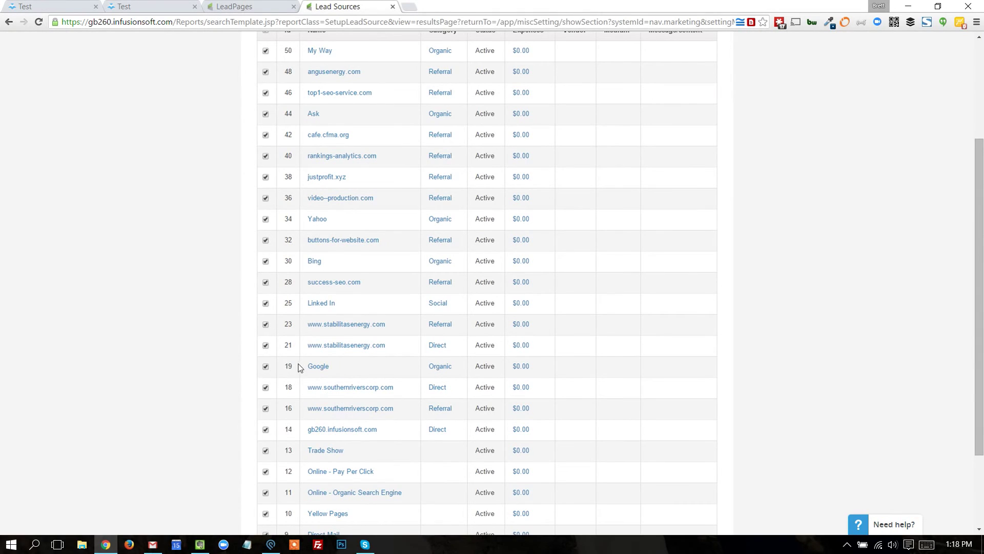
double_click(299, 367)
key("ctrl+c")
- Complete the published Test page's URL with the copied ID as "?ls=19" and load it
left_click(260, 11)
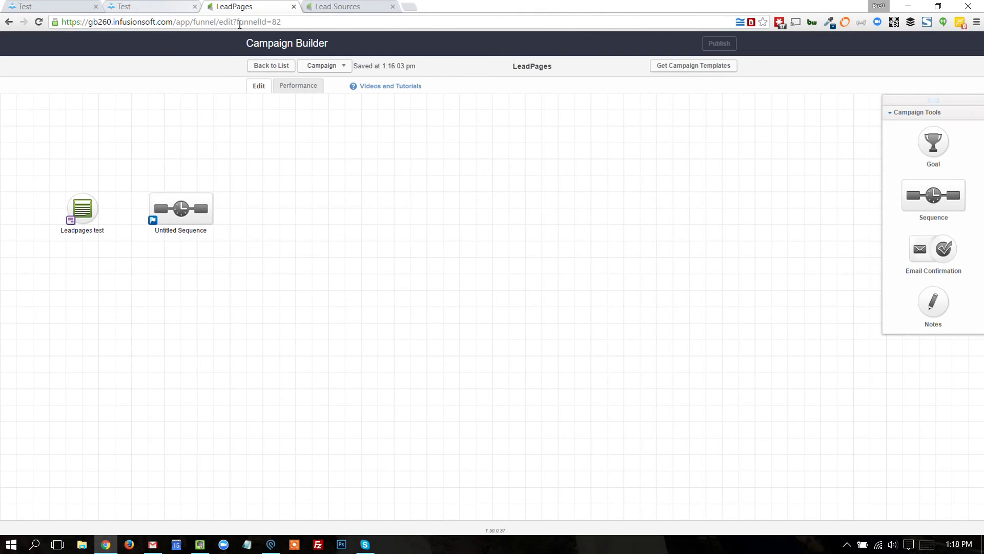
left_click(154, 7)
key("ctrl+v")
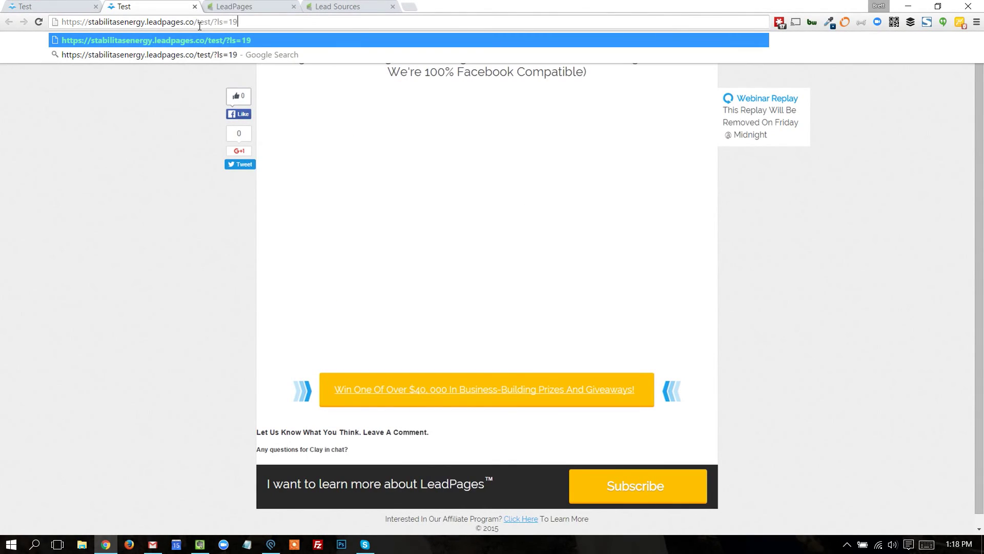
key("Return")
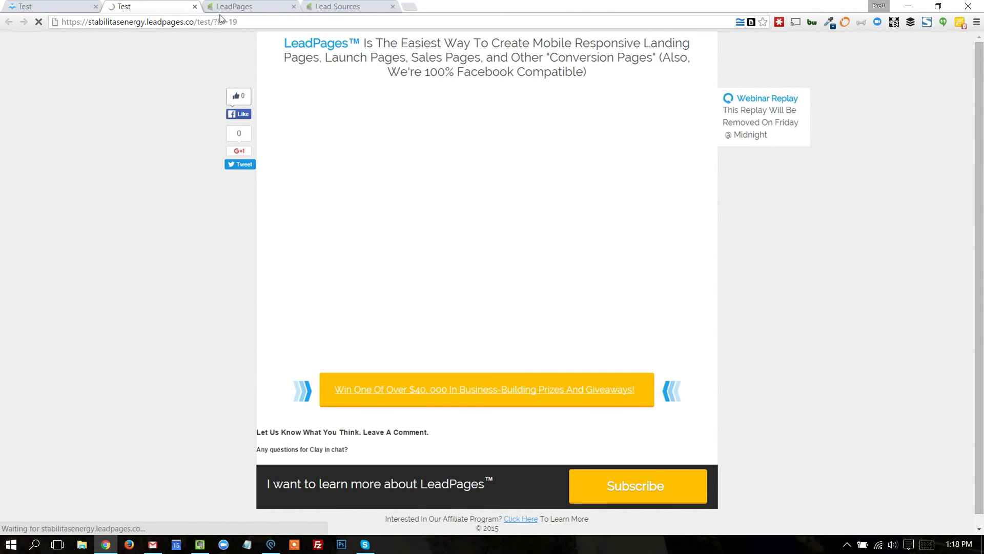
left_click_drag(268, 24, 59, 23)
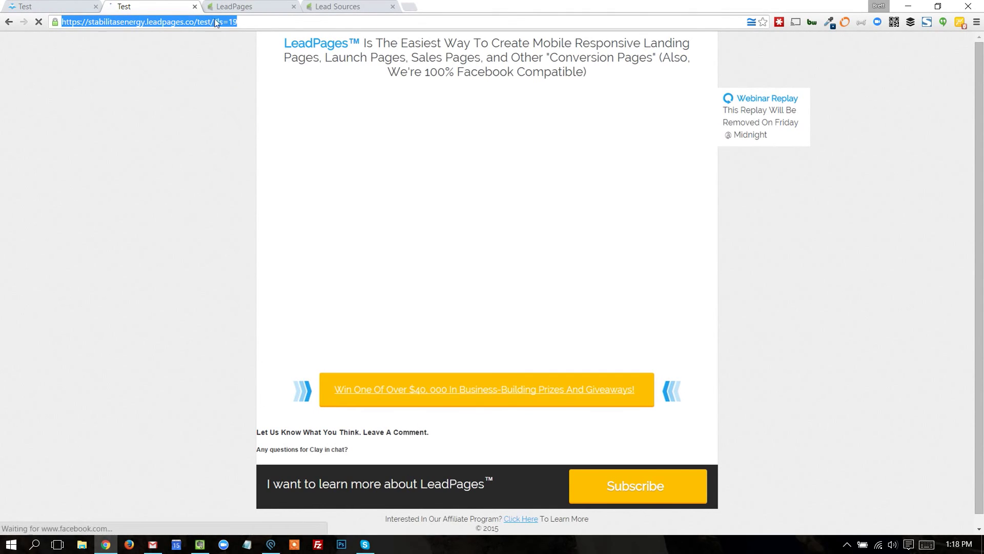
left_click(259, 25)
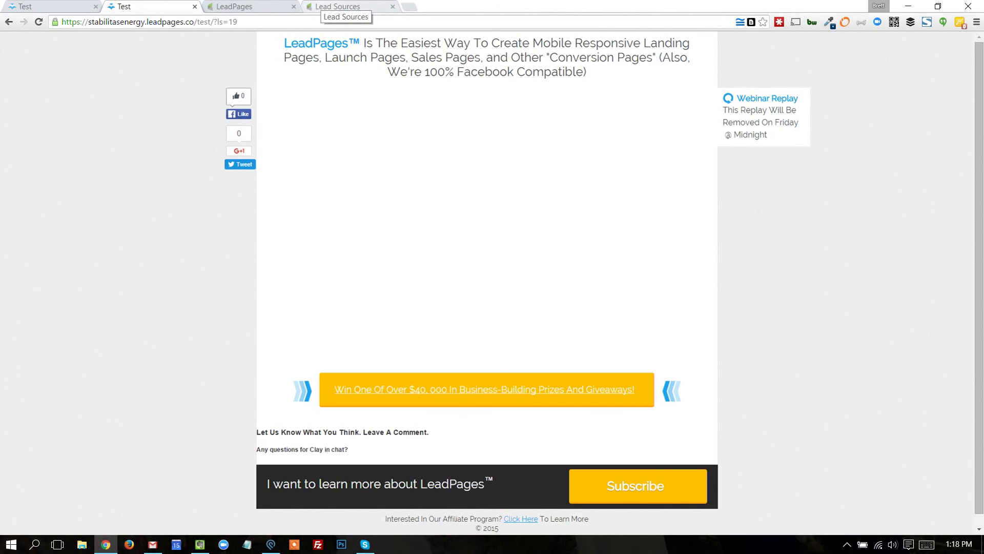
- Check the Lead Sources list for another ID, and change the ls value in the published Test page's URL to 21
left_click(339, 6)
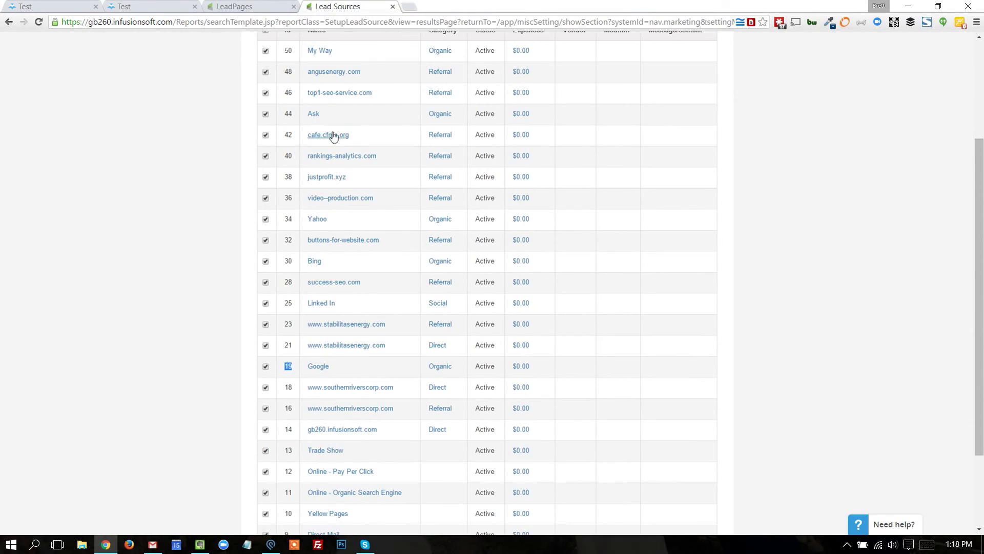
scroll(331, 138, "up", 1)
scroll(330, 308, "down", 3)
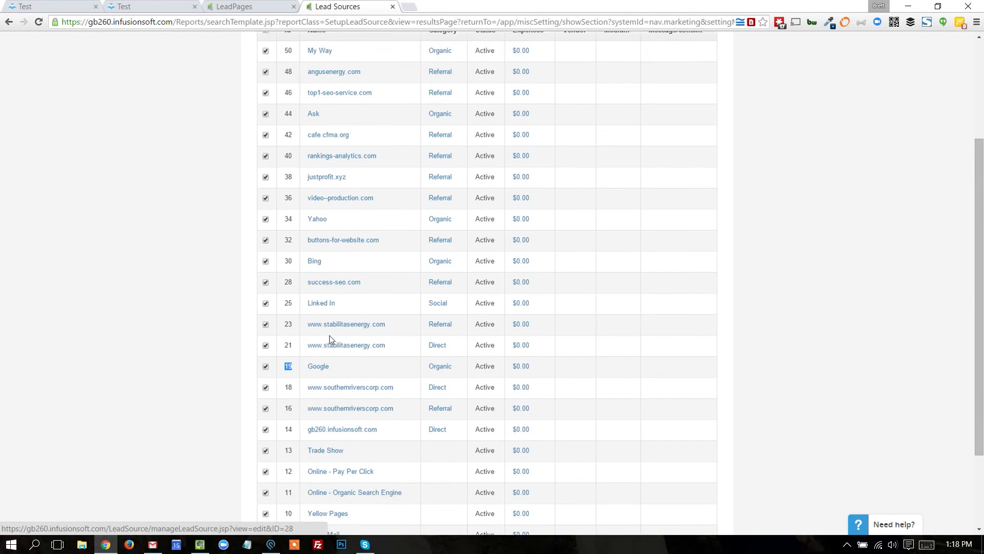
scroll(328, 262, "up", 1)
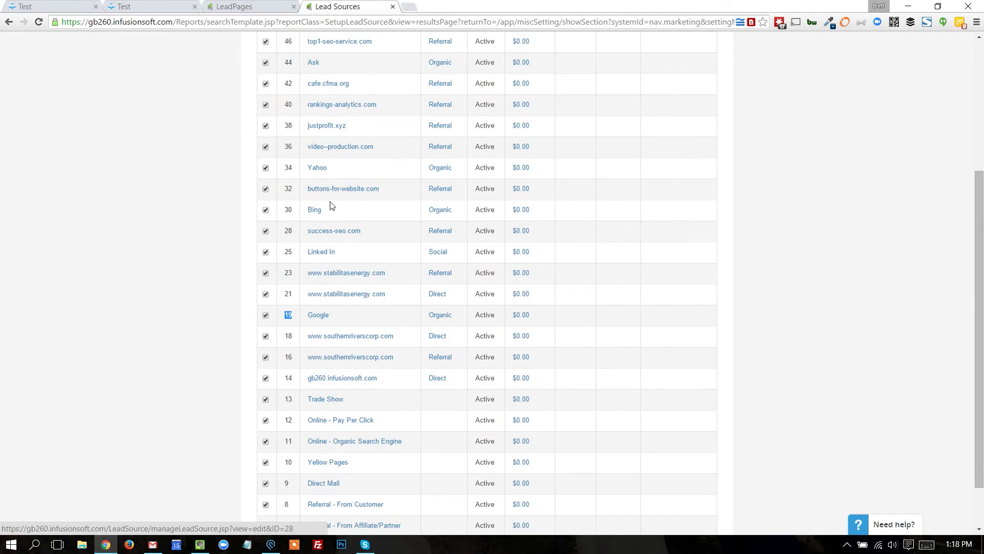
scroll(324, 176, "up", 1)
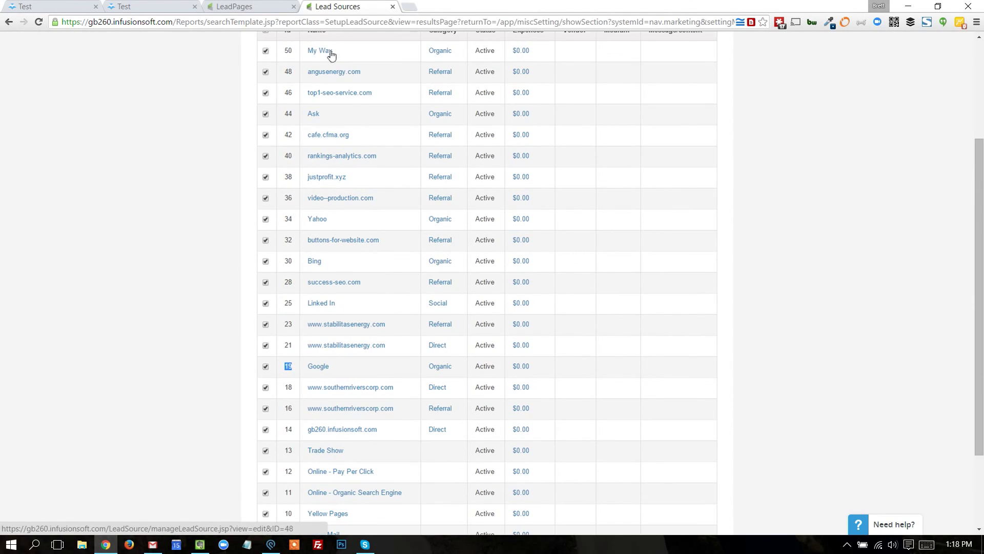
left_click(234, 6)
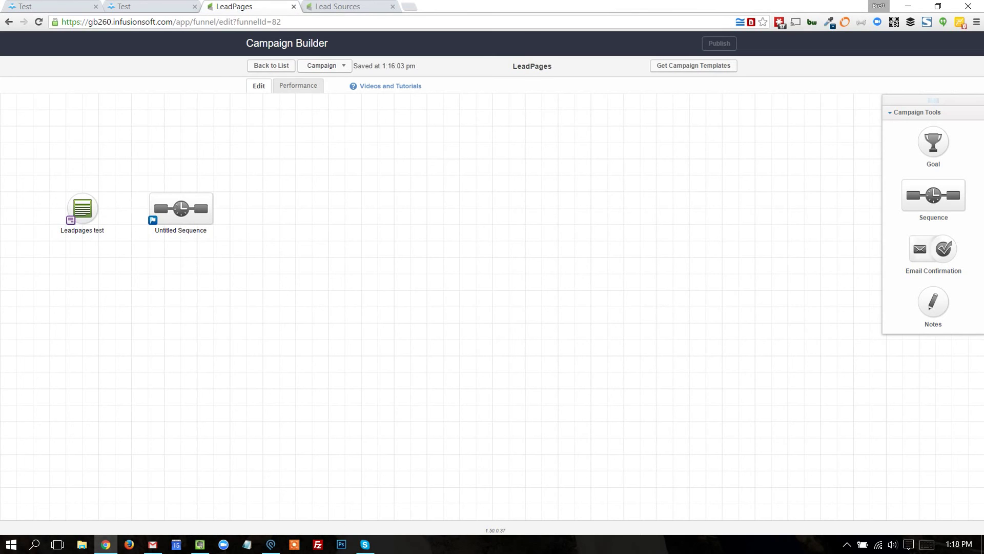
left_click(118, 6)
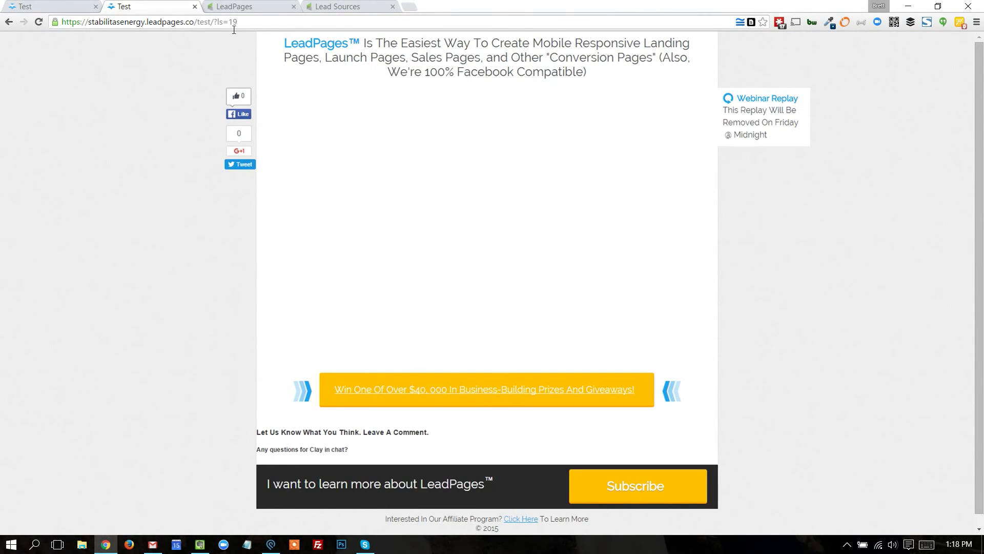
left_click_drag(241, 23, 230, 23)
type("21")
key("ctrl+a")
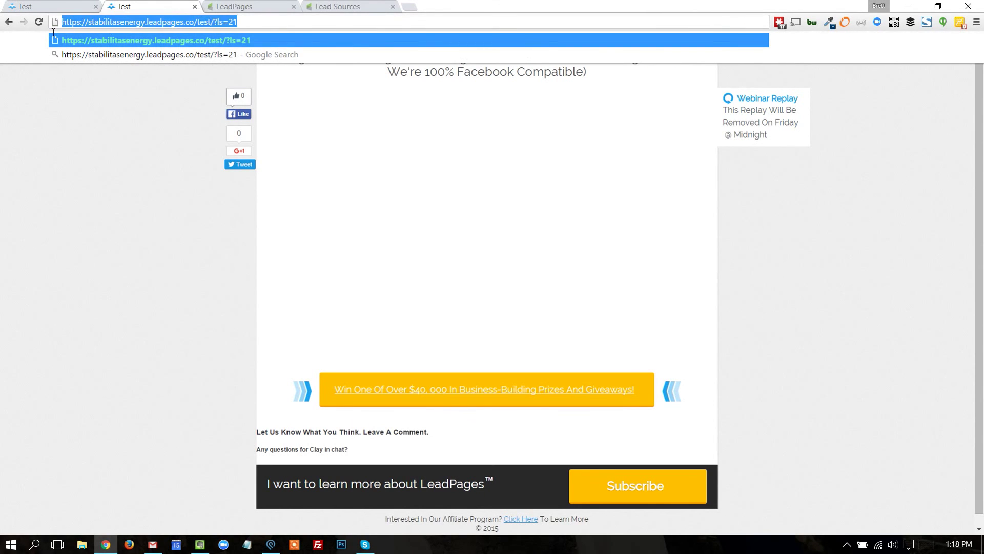
left_click(81, 133)
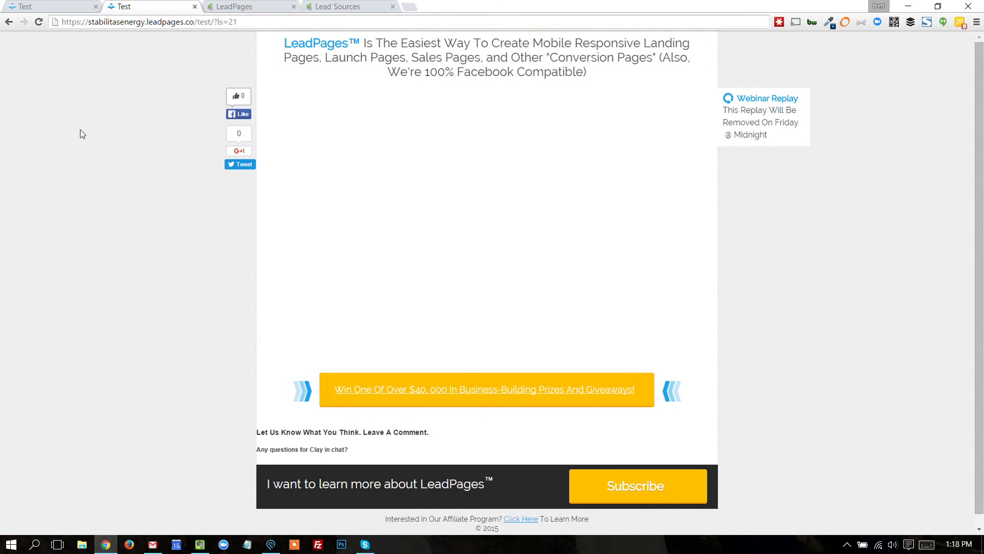
- Open the opt-in form from the yellow call-to-action button and examine the ls parameter in the page's URL
left_click(523, 389)
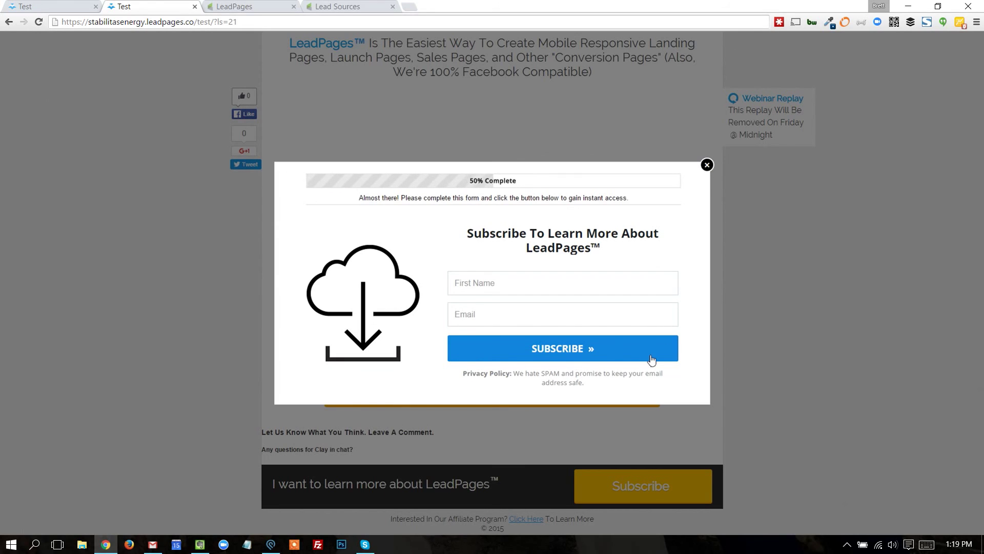
double_click(233, 22)
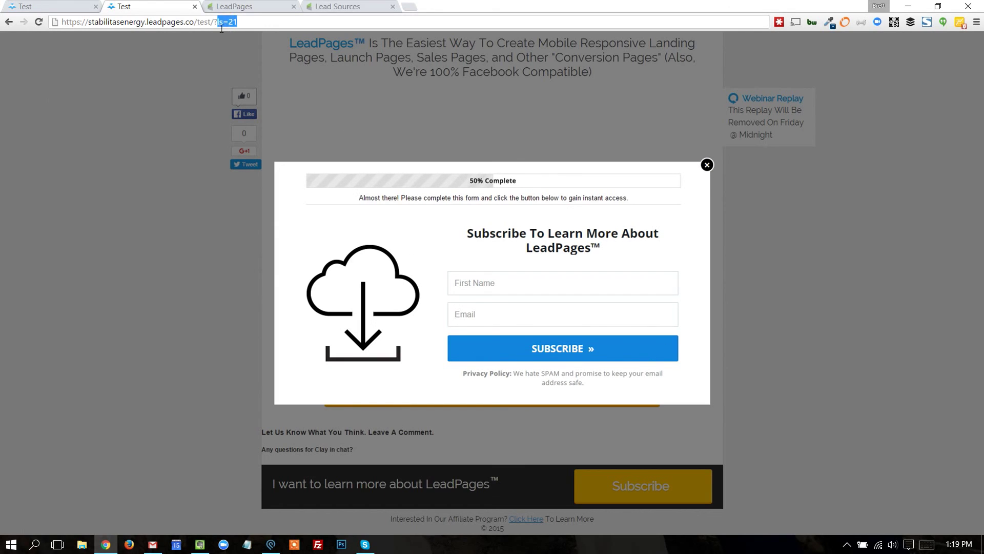
left_click(251, 23)
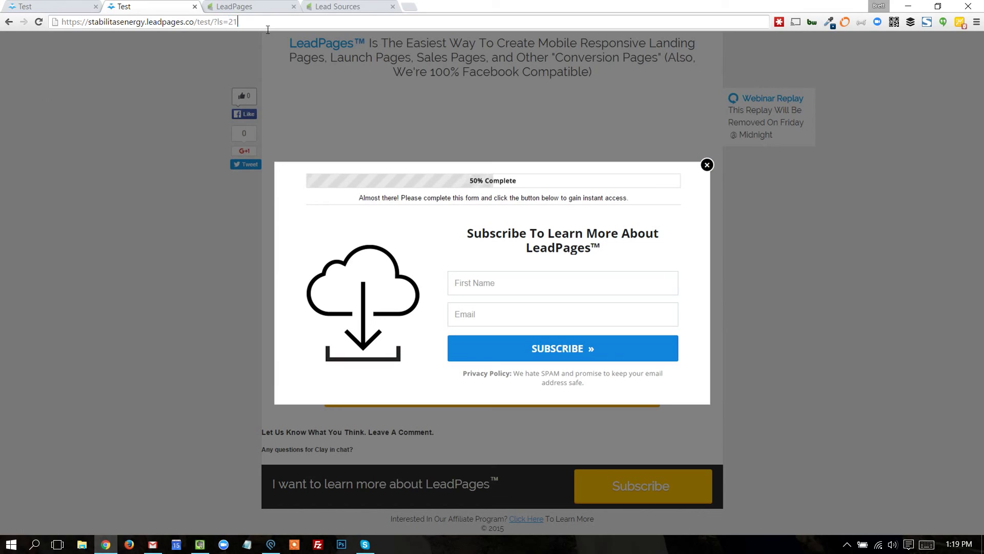